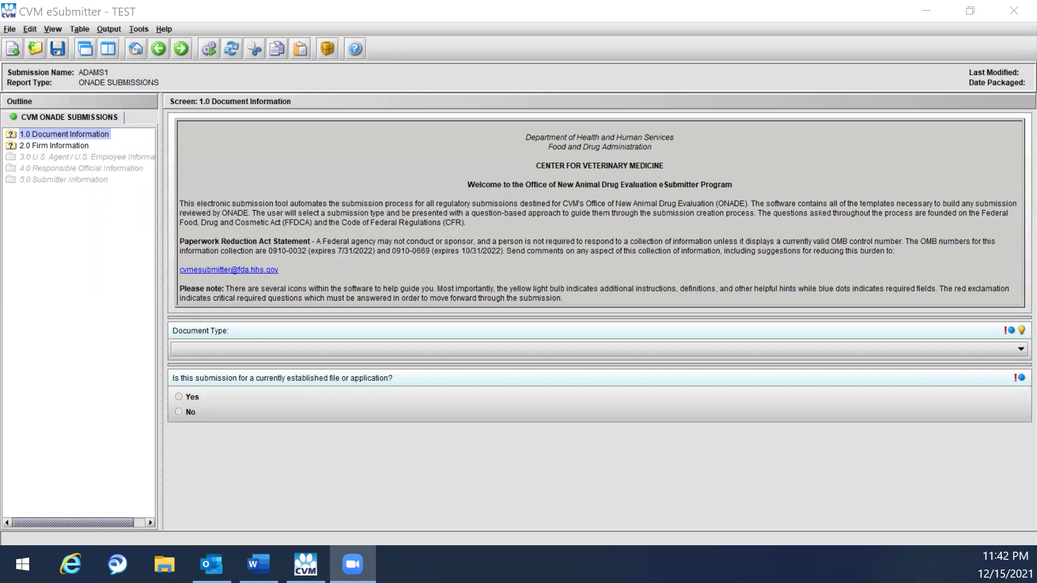
{"action": "left_click", "coordinate": [140, 29]}
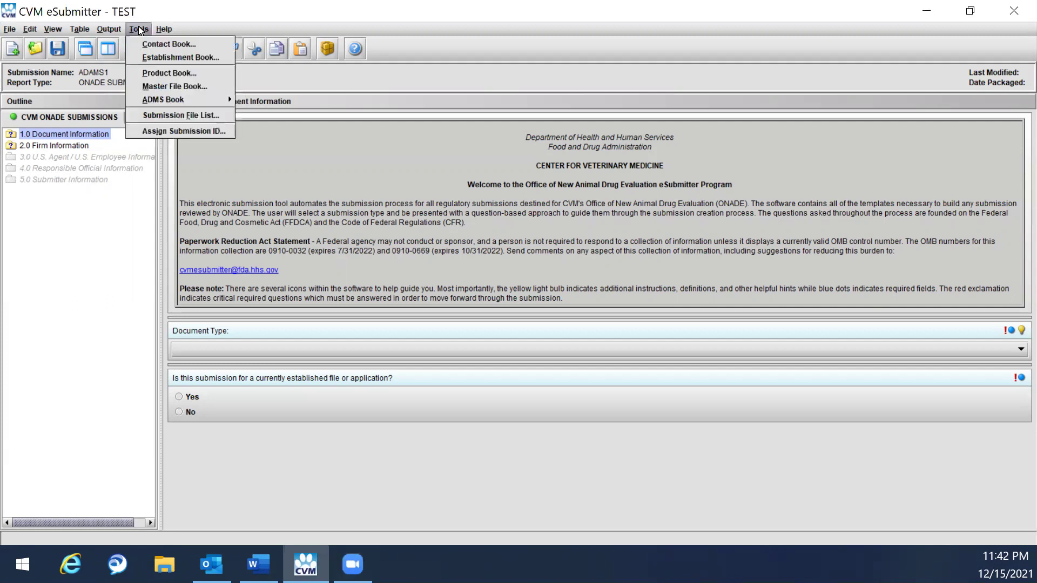
{"action": "mouse_move", "coordinate": [155, 104]}
{"action": "left_click", "coordinate": [278, 113]}
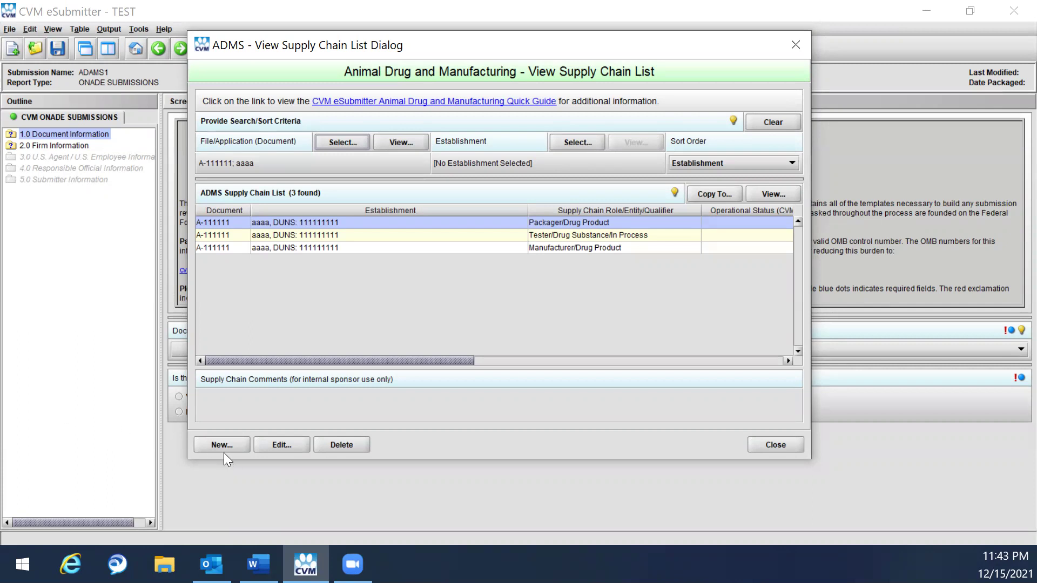
{"action": "left_click", "coordinate": [761, 446]}
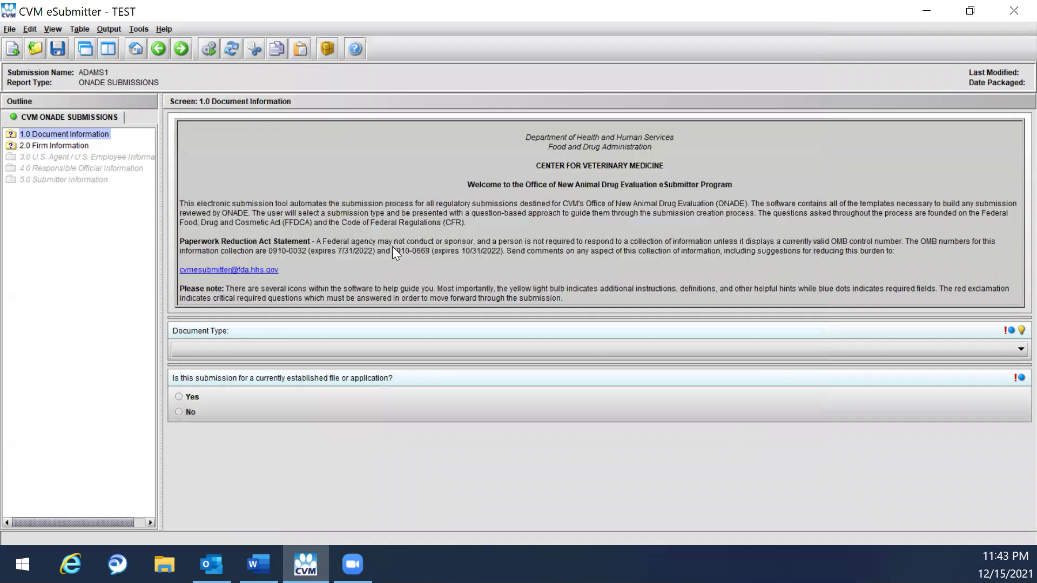
Step: Open the ADMS supply chain list and filter it by document A-111111 and establishment aaaa
{"action": "left_click", "coordinate": [134, 29]}
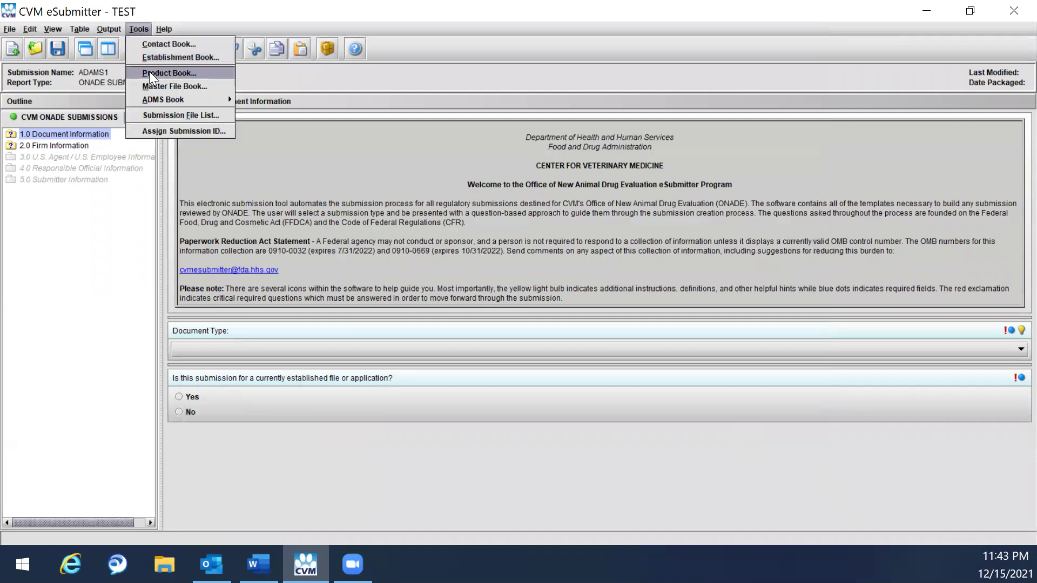
{"action": "mouse_move", "coordinate": [155, 95]}
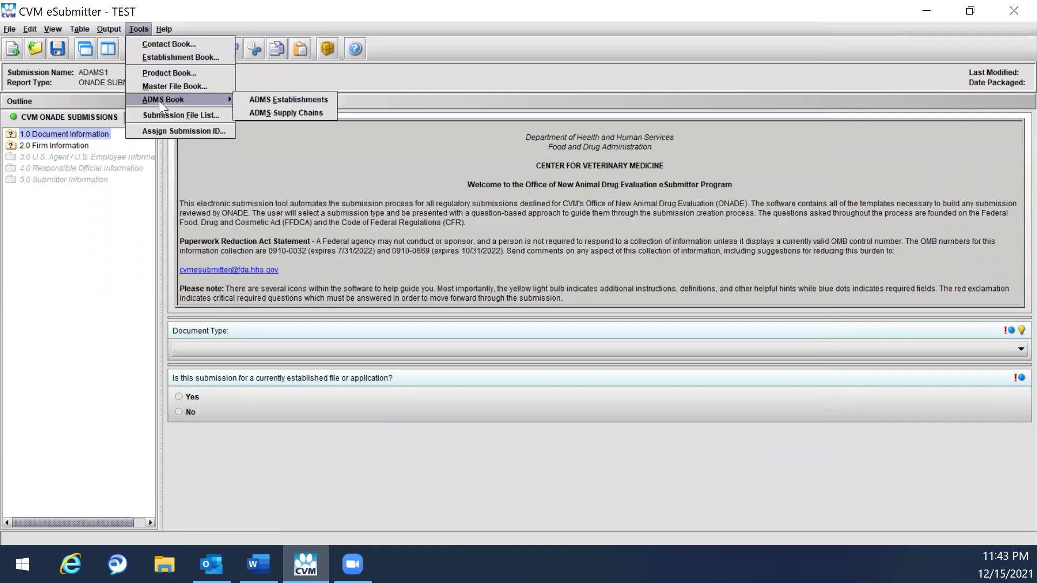
{"action": "left_click", "coordinate": [278, 112]}
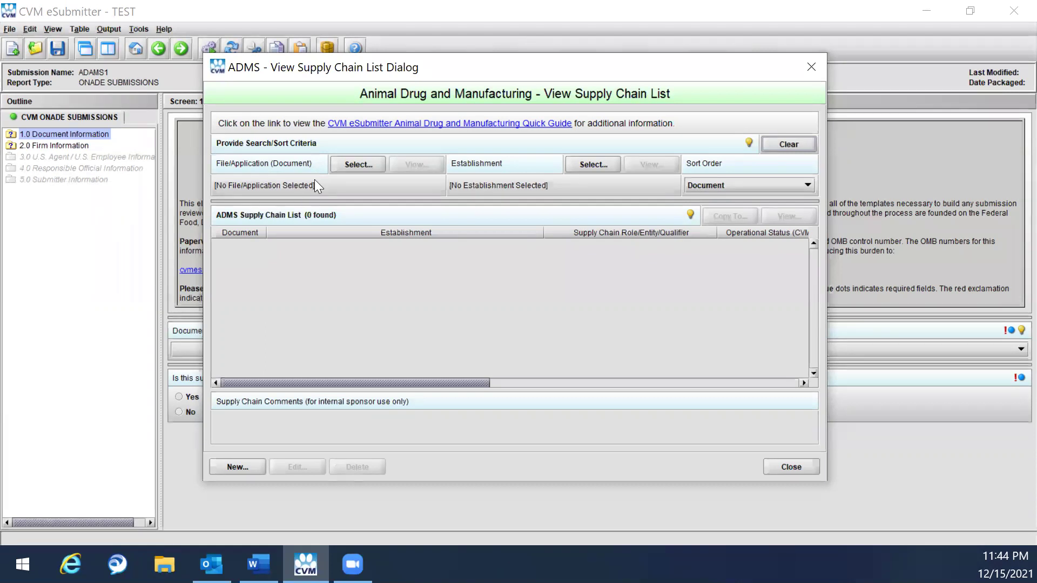
{"action": "left_click", "coordinate": [353, 162]}
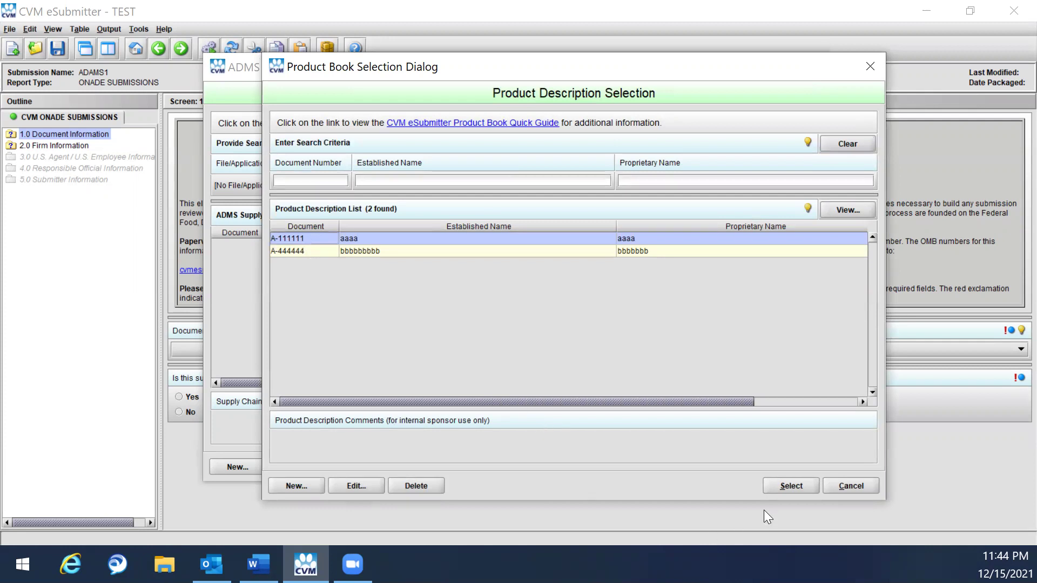
{"action": "left_click", "coordinate": [780, 486]}
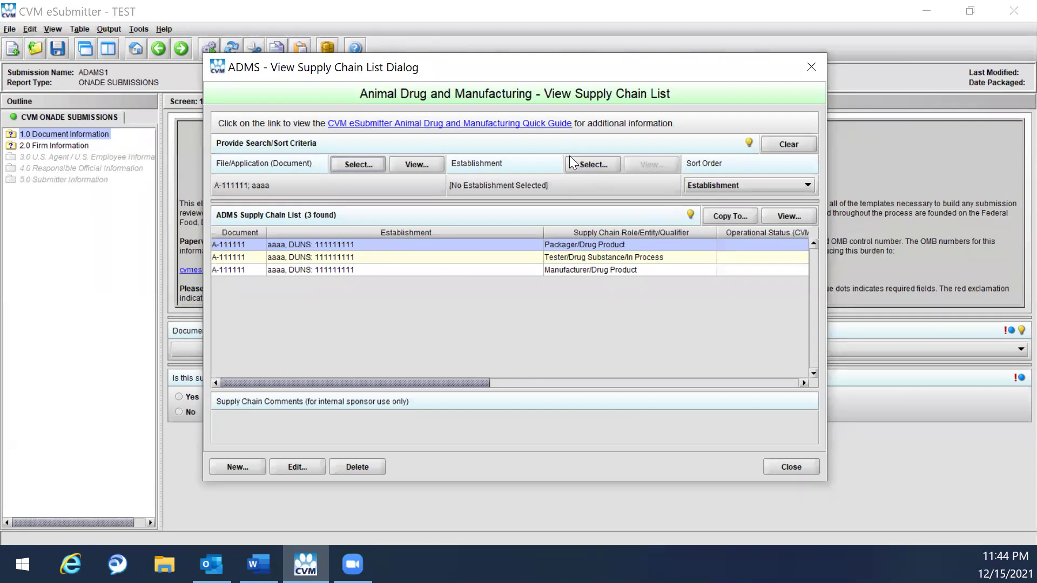
{"action": "left_click", "coordinate": [602, 163]}
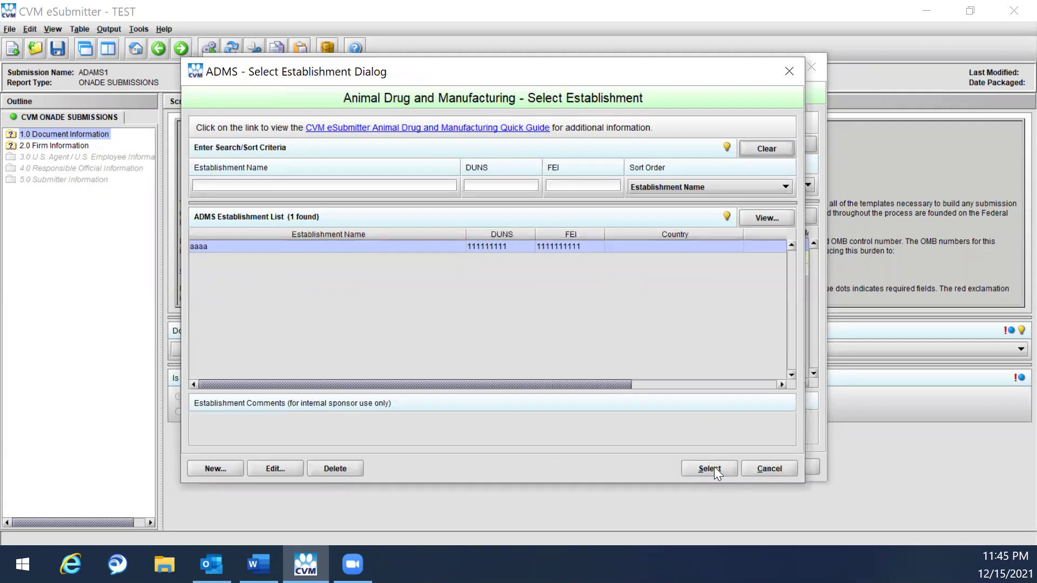
{"action": "left_click", "coordinate": [709, 468]}
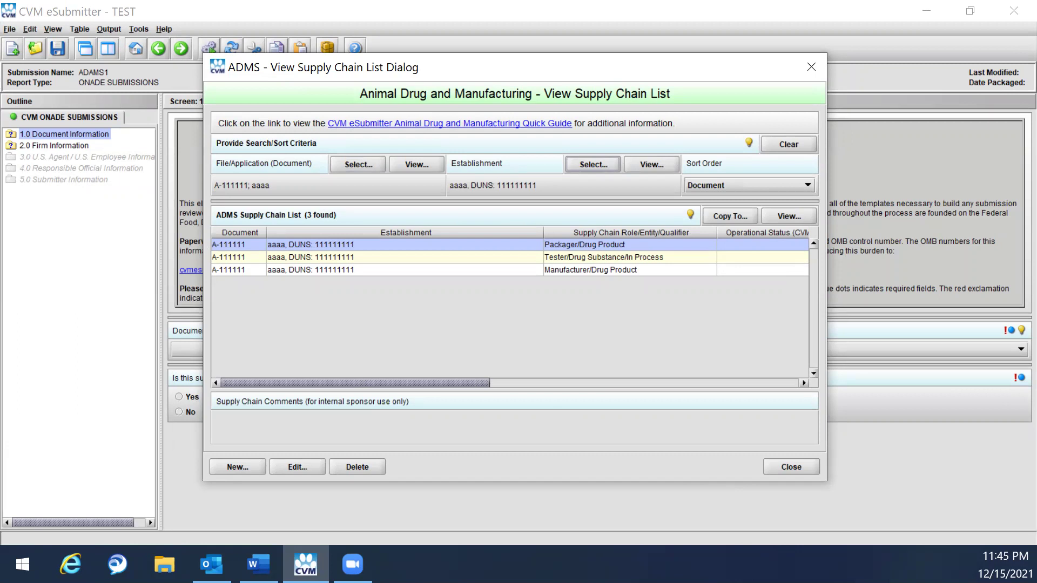
Step: Start a new supply chain record with the role Manufacturer and the entity Drug Substance
{"action": "left_click", "coordinate": [239, 468]}
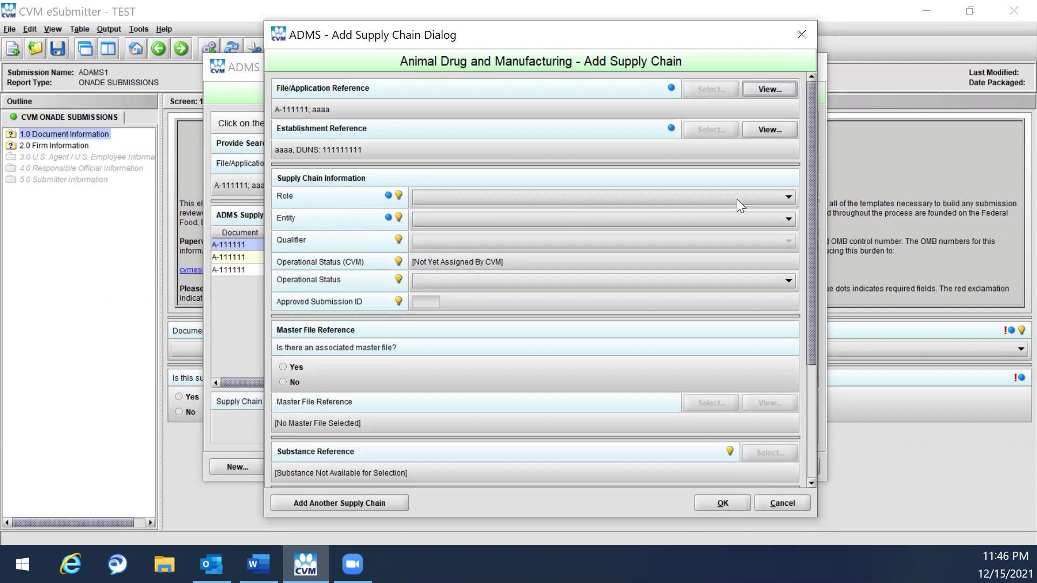
{"action": "left_click", "coordinate": [787, 197]}
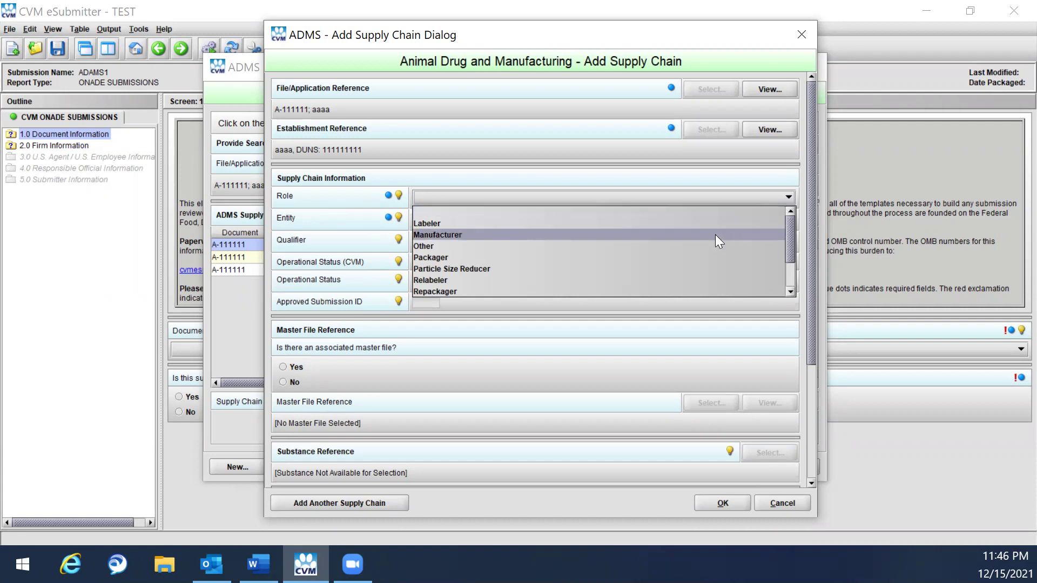
{"action": "scroll", "coordinate": [498, 272], "scroll_direction": "down", "scroll_amount": 1}
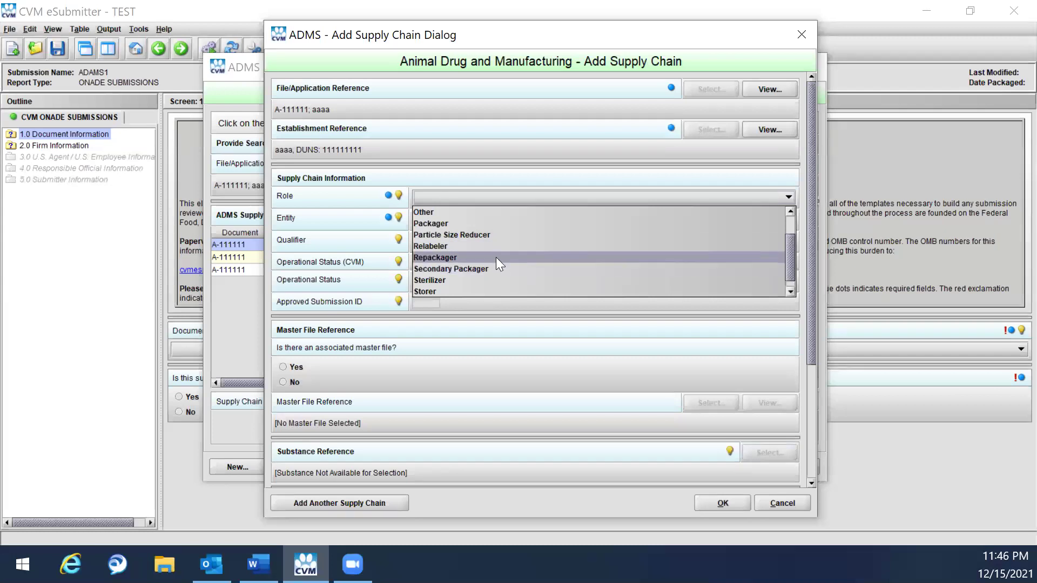
{"action": "scroll", "coordinate": [500, 270], "scroll_direction": "down", "scroll_amount": 1}
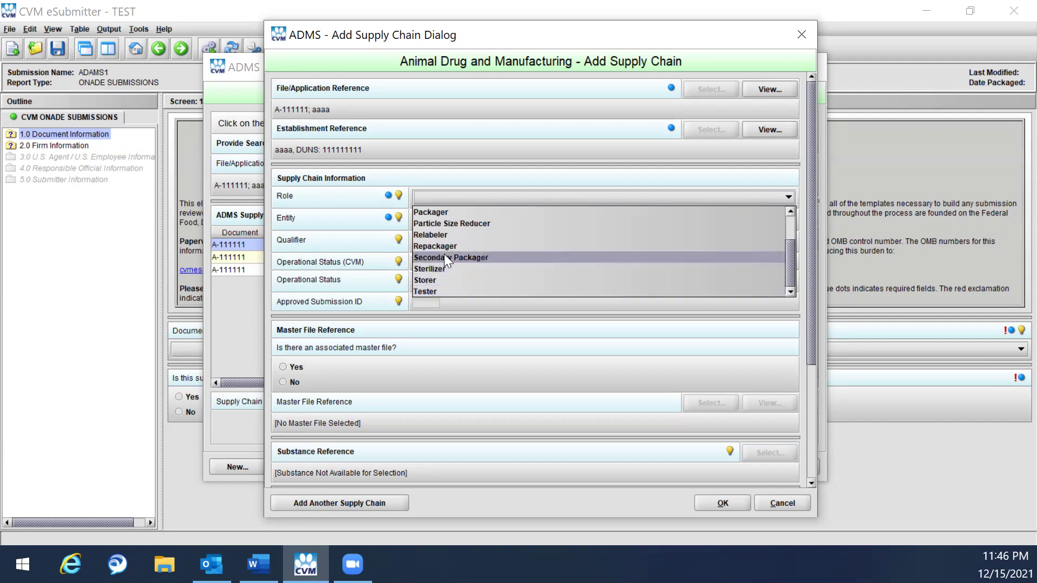
{"action": "scroll", "coordinate": [443, 254], "scroll_direction": "up", "scroll_amount": 4}
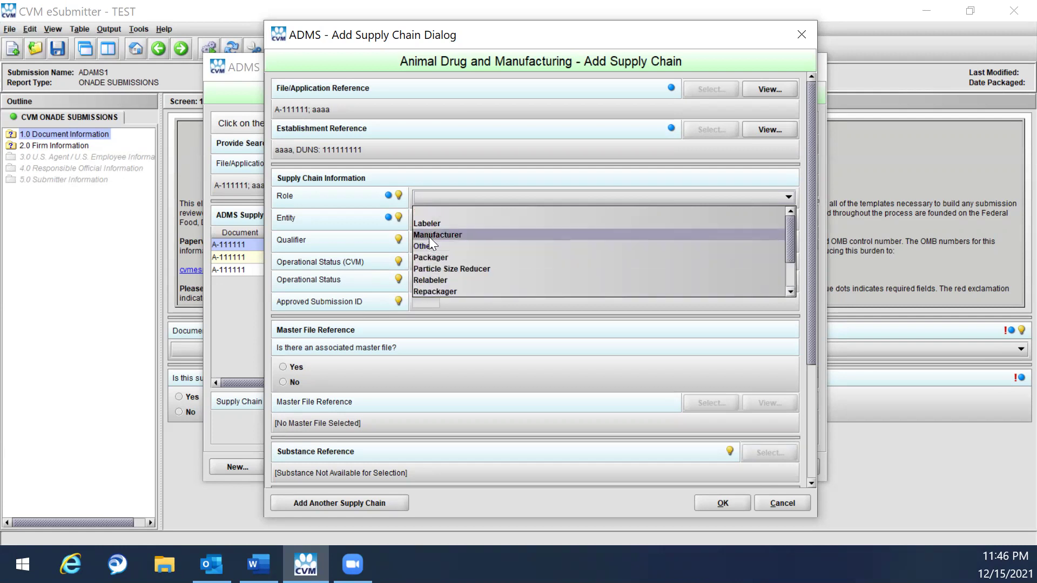
{"action": "left_click", "coordinate": [430, 235]}
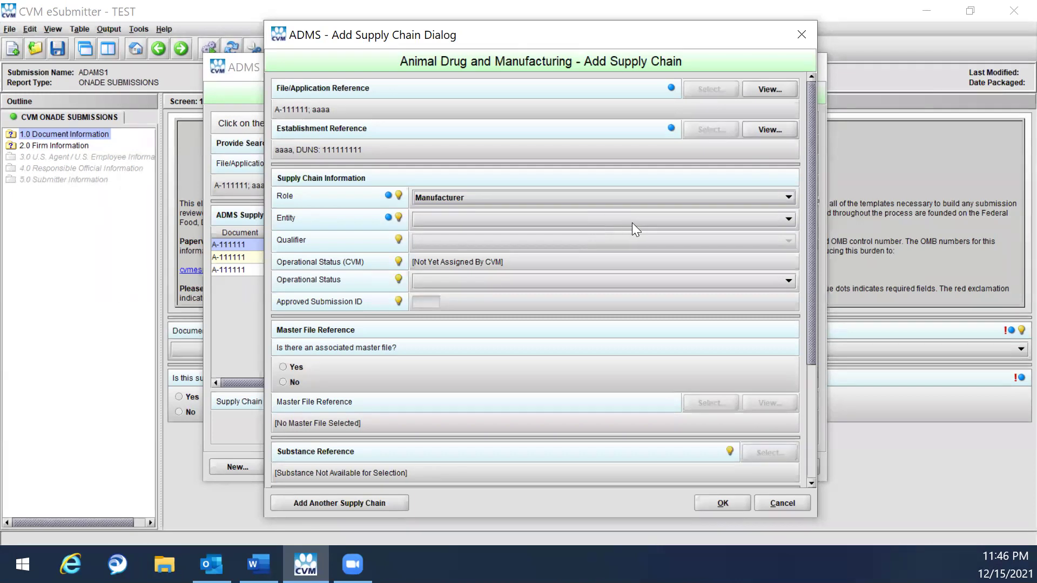
{"action": "left_click", "coordinate": [745, 222]}
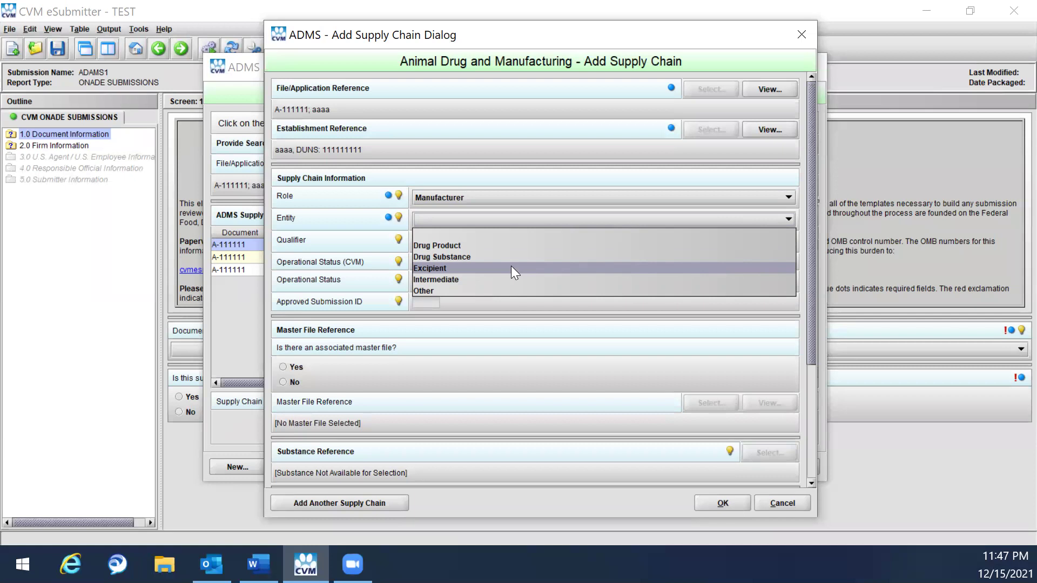
{"action": "left_click", "coordinate": [460, 257]}
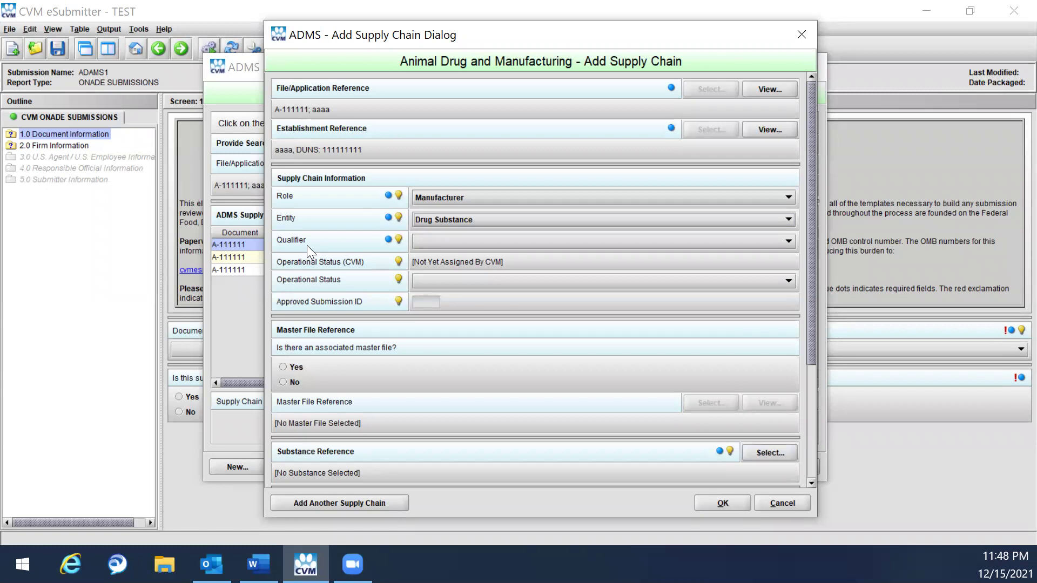
Step: Change the new supply chain's role to Tester
{"action": "left_click", "coordinate": [523, 241]}
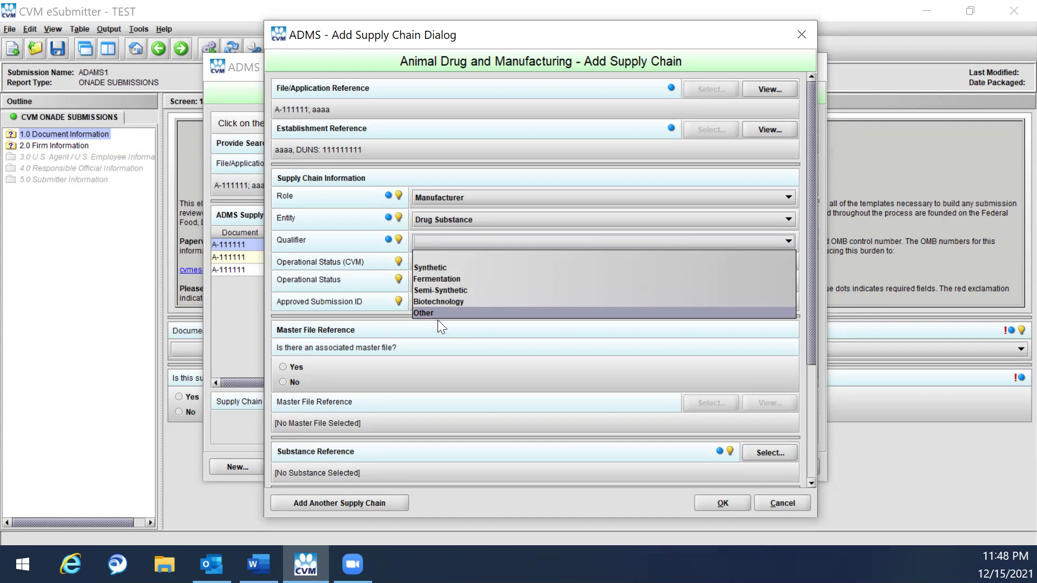
{"action": "left_click", "coordinate": [440, 220]}
{"action": "left_click", "coordinate": [446, 197]}
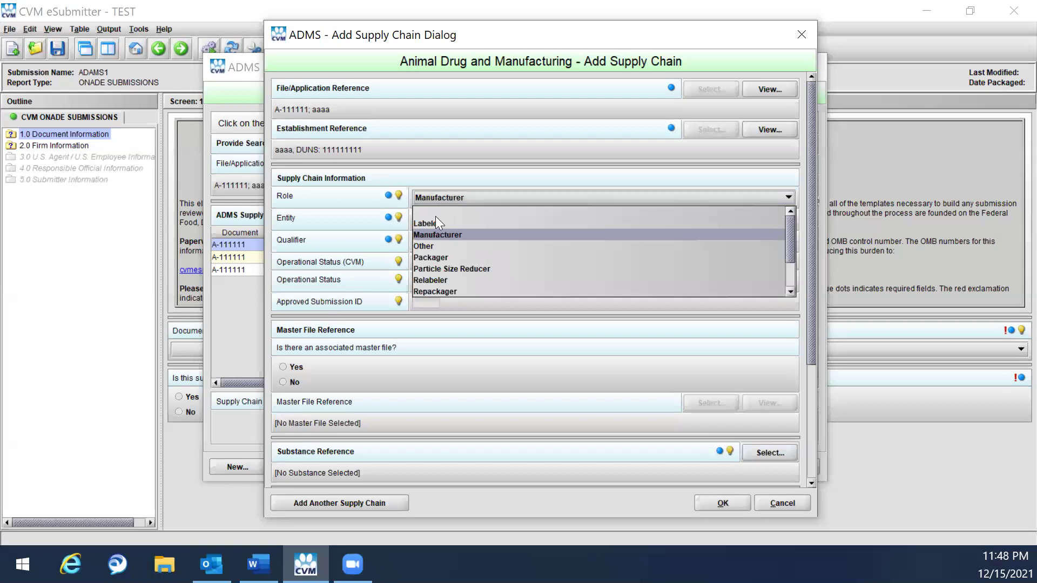
{"action": "scroll", "coordinate": [432, 258], "scroll_direction": "down", "scroll_amount": 3}
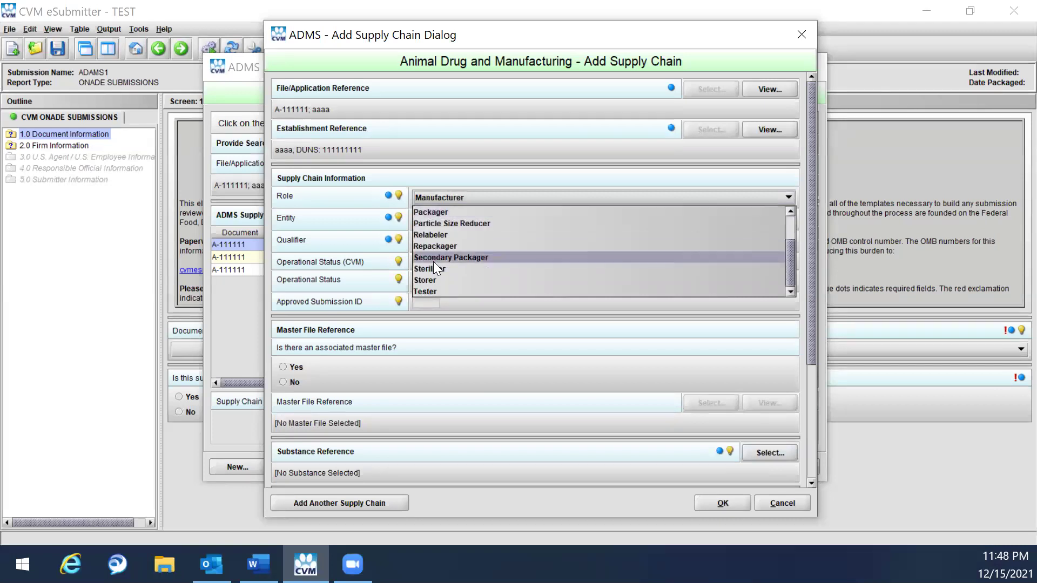
{"action": "left_click", "coordinate": [422, 291]}
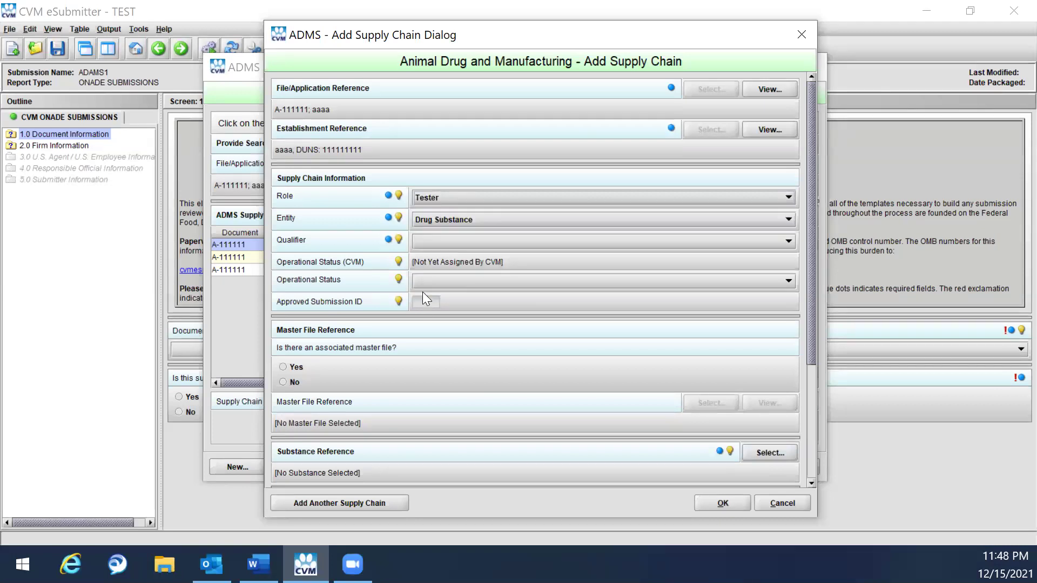
Step: Set the supply chain's qualifier to Microbiological and its operational status to Approved Active
{"action": "left_click", "coordinate": [428, 243]}
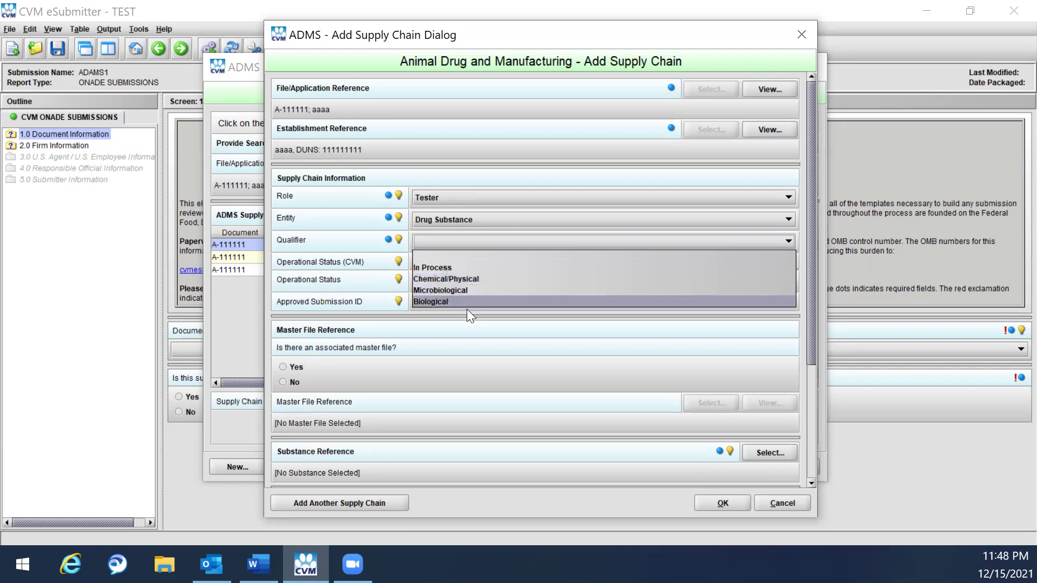
{"action": "left_click", "coordinate": [442, 291]}
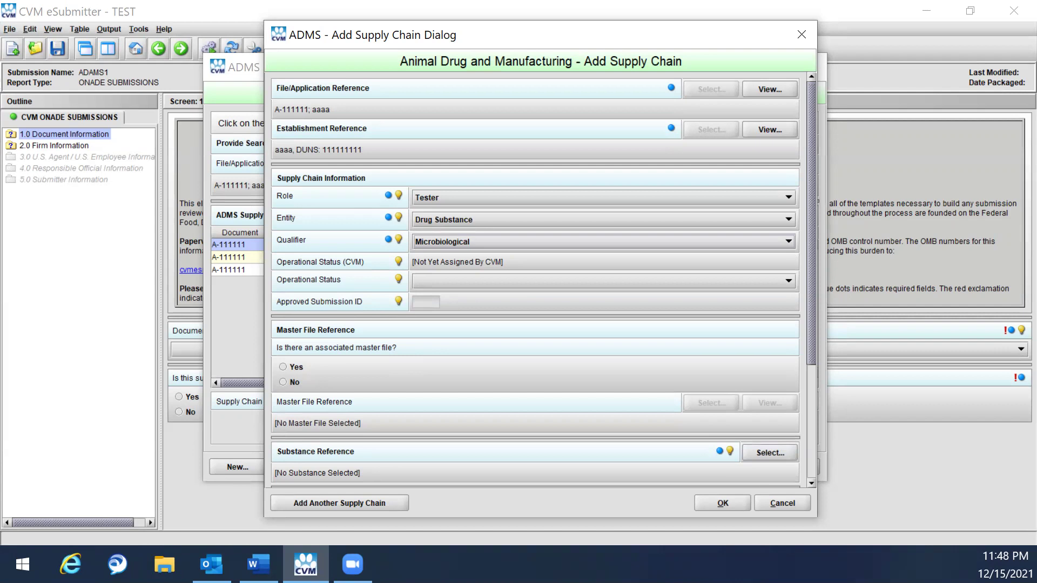
{"action": "left_click", "coordinate": [787, 279]}
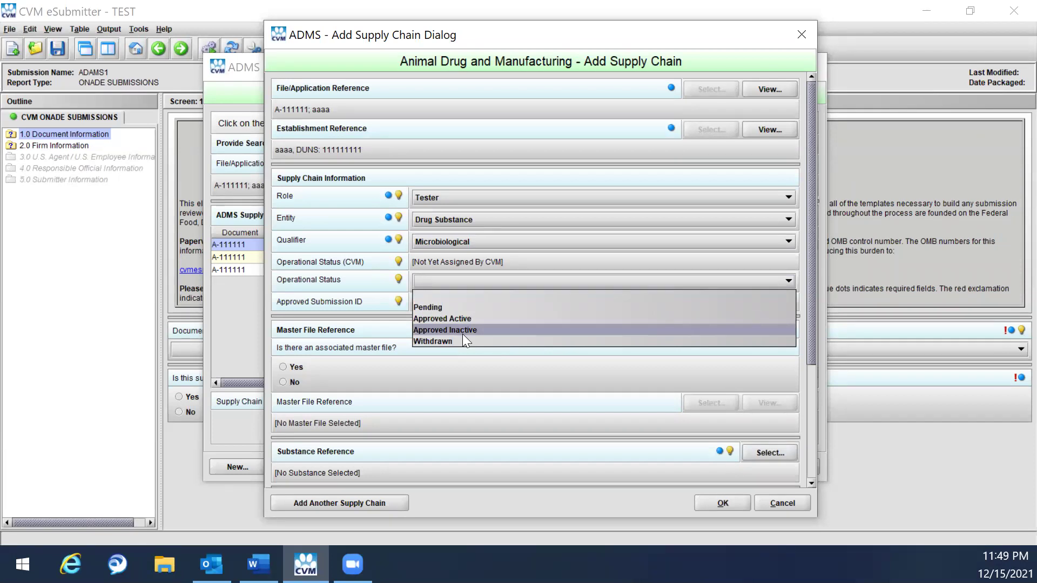
{"action": "left_click", "coordinate": [432, 318]}
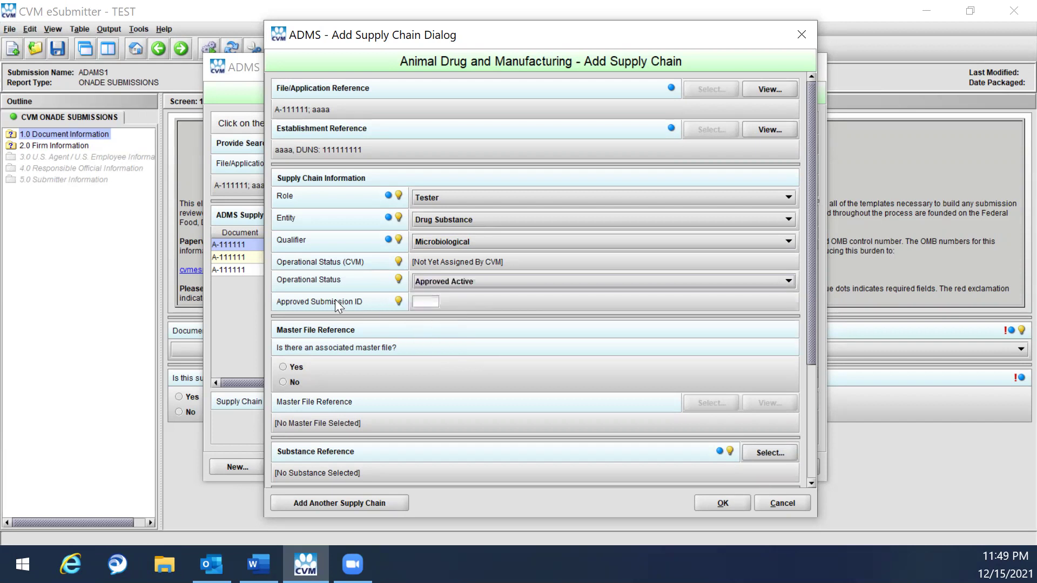
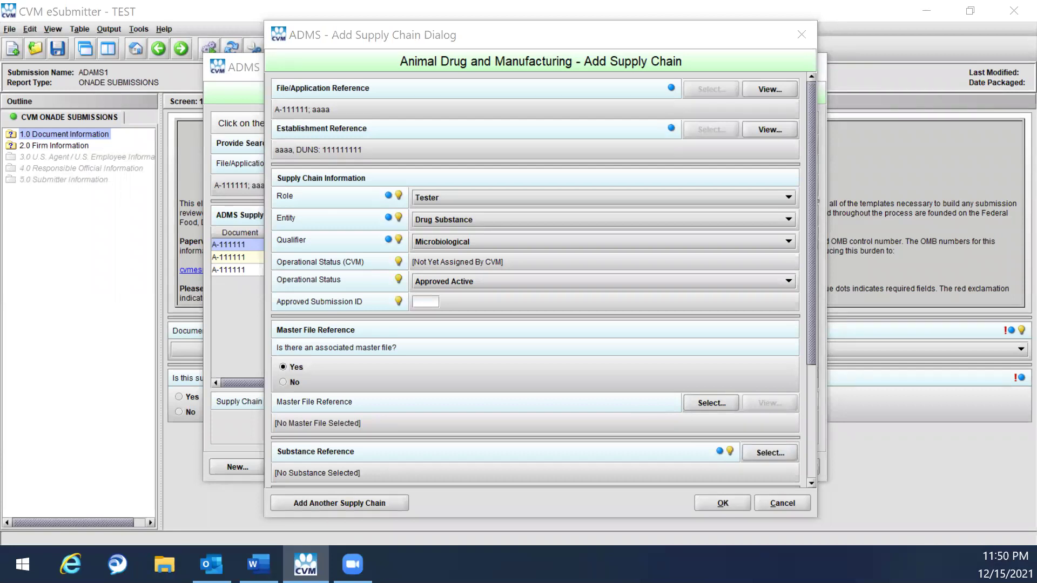
Step: Set the master file search to file type VMF and choose V-222222, Type II as the supply chain's master file reference
{"action": "left_click", "coordinate": [712, 403]}
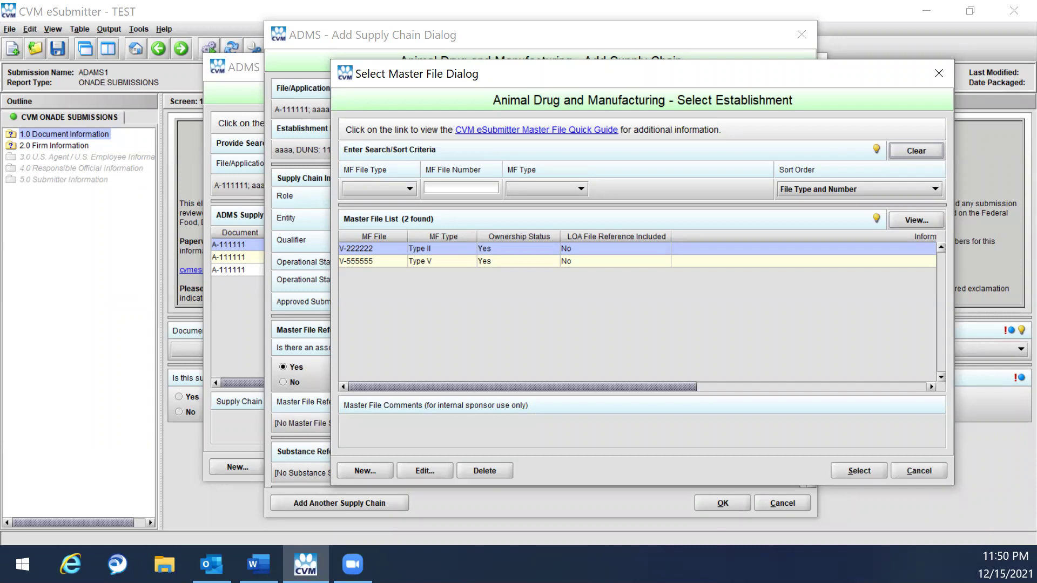
{"action": "left_click", "coordinate": [409, 188]}
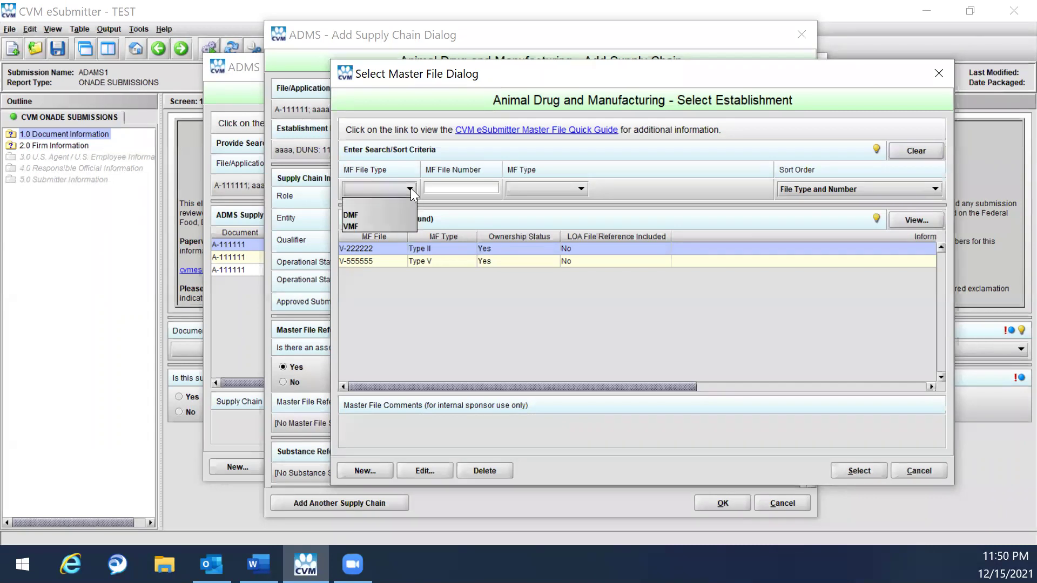
{"action": "left_click", "coordinate": [366, 227]}
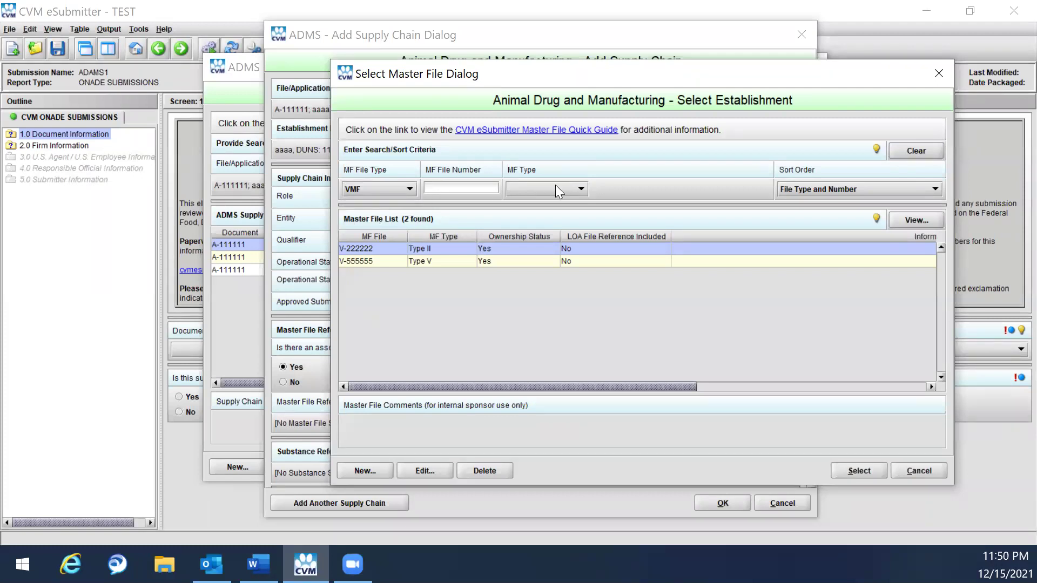
{"action": "left_click", "coordinate": [580, 189]}
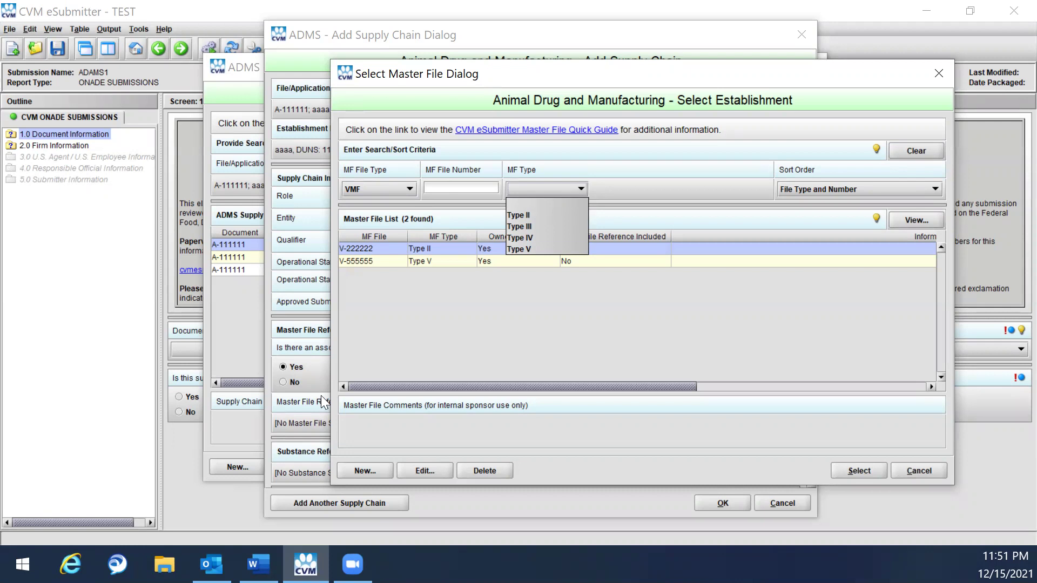
{"action": "key", "text": "Up"}
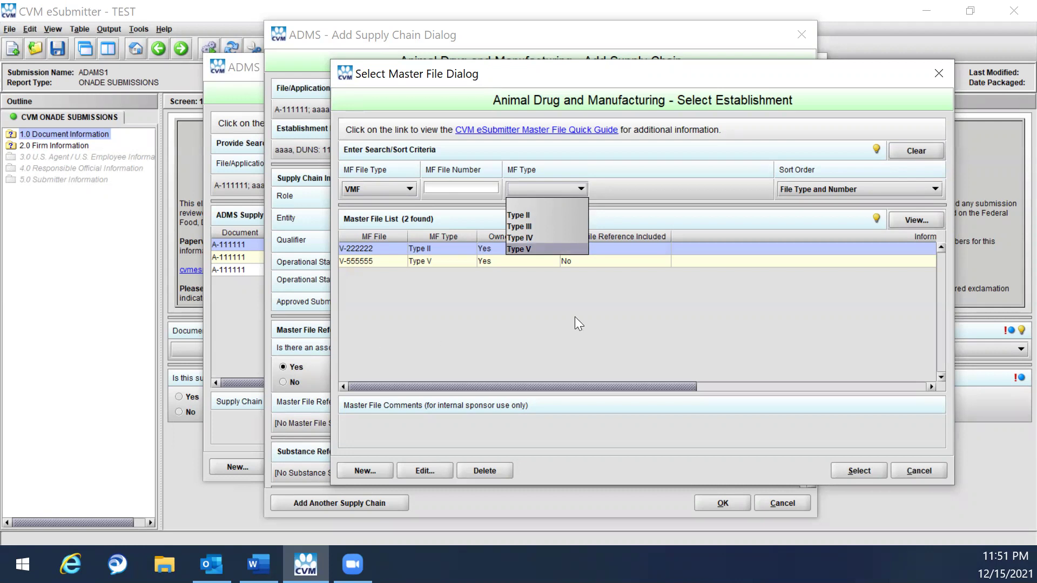
{"action": "left_click", "coordinate": [506, 247]}
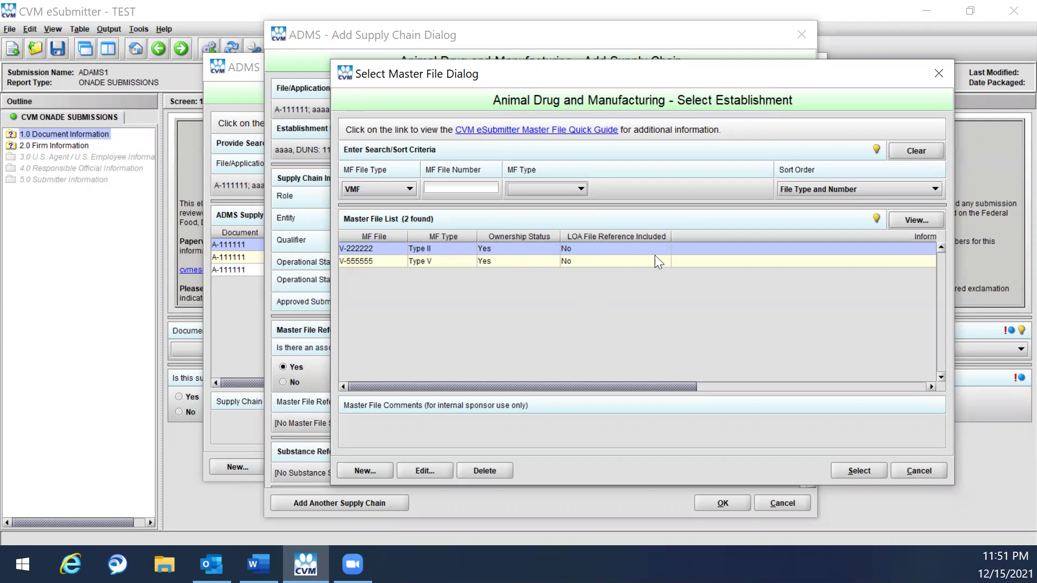
{"action": "left_click_drag", "start_coordinate": [584, 382], "coordinate": [870, 393]}
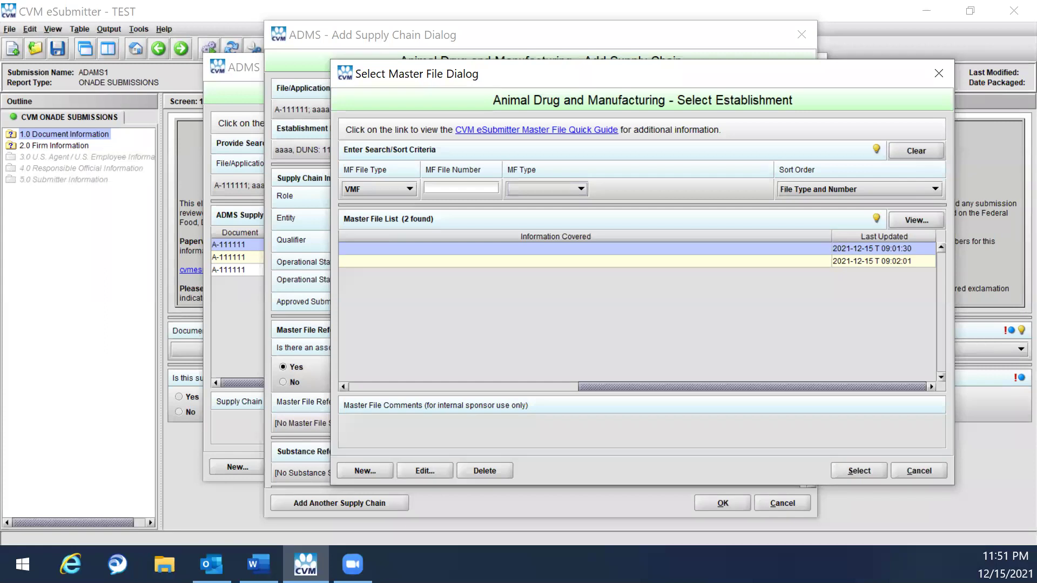
{"action": "left_click", "coordinate": [858, 471]}
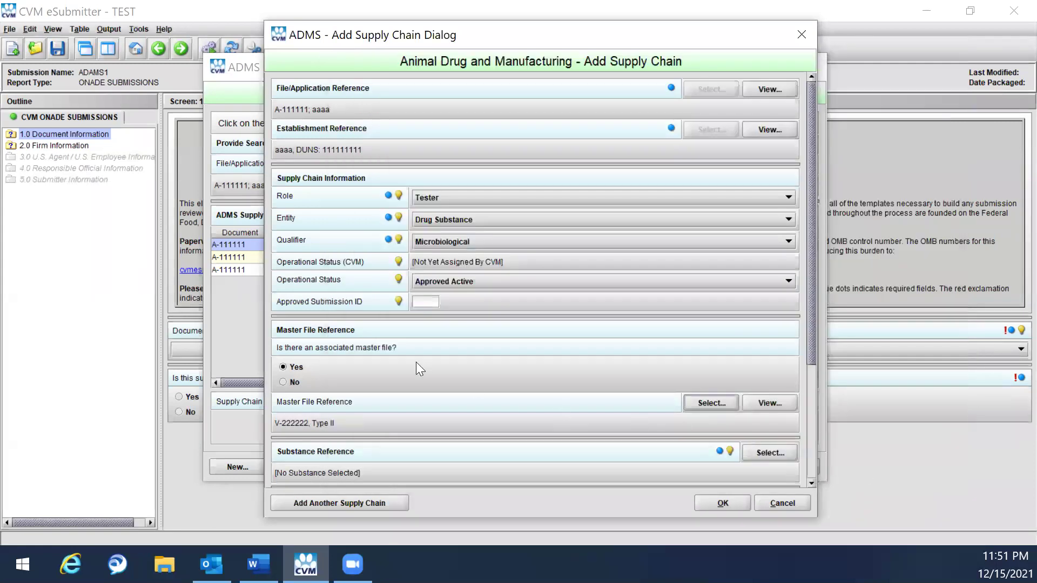
Step: Search the substances by name for IVERMECTIN and choose it as the supply chain's substance reference
{"action": "scroll", "coordinate": [419, 419], "scroll_direction": "down", "scroll_amount": 2}
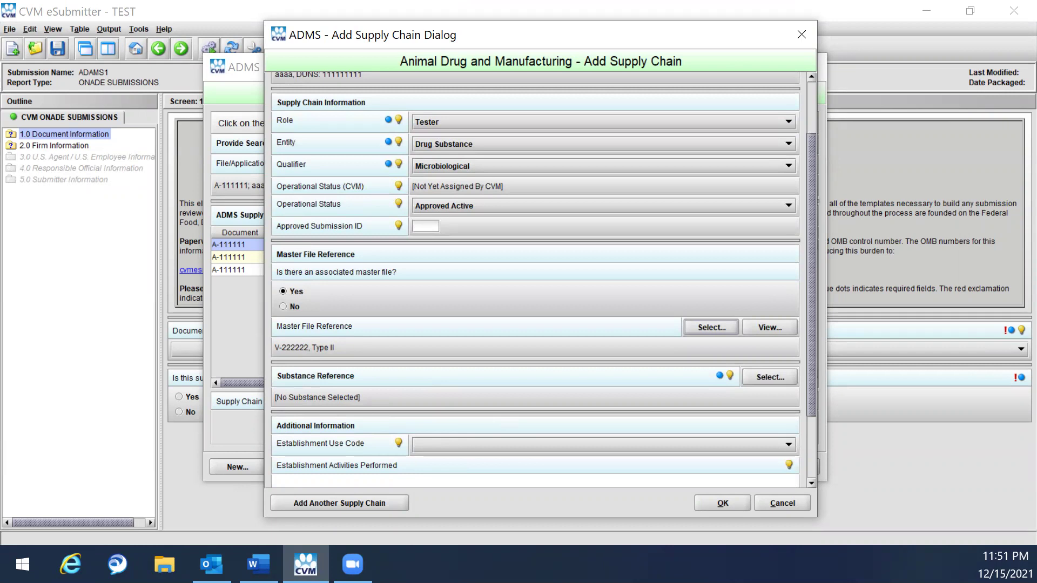
{"action": "left_click", "coordinate": [768, 378]}
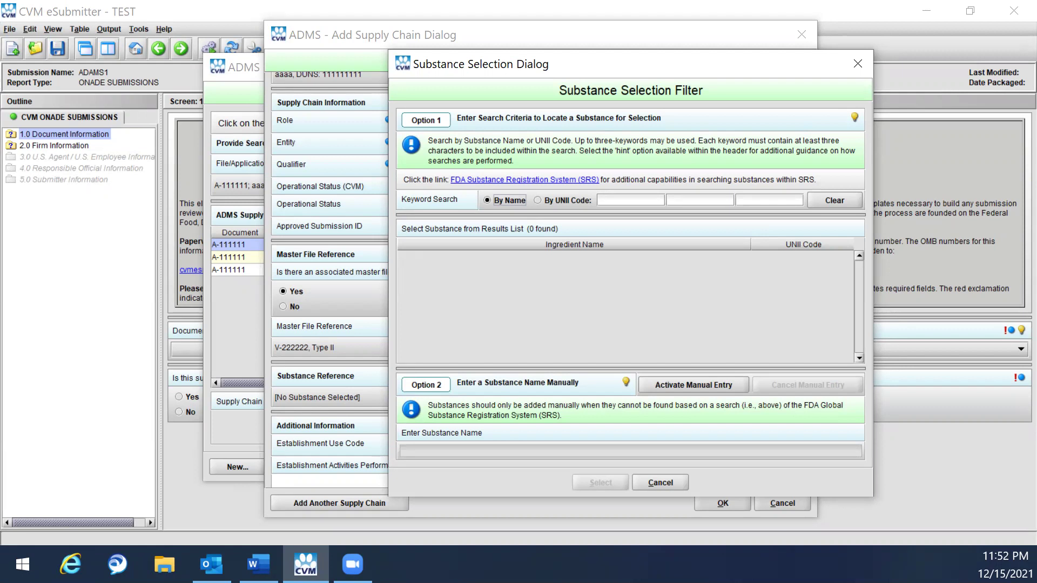
{"action": "left_click", "coordinate": [638, 201]}
{"action": "type", "text": "IVERME"}
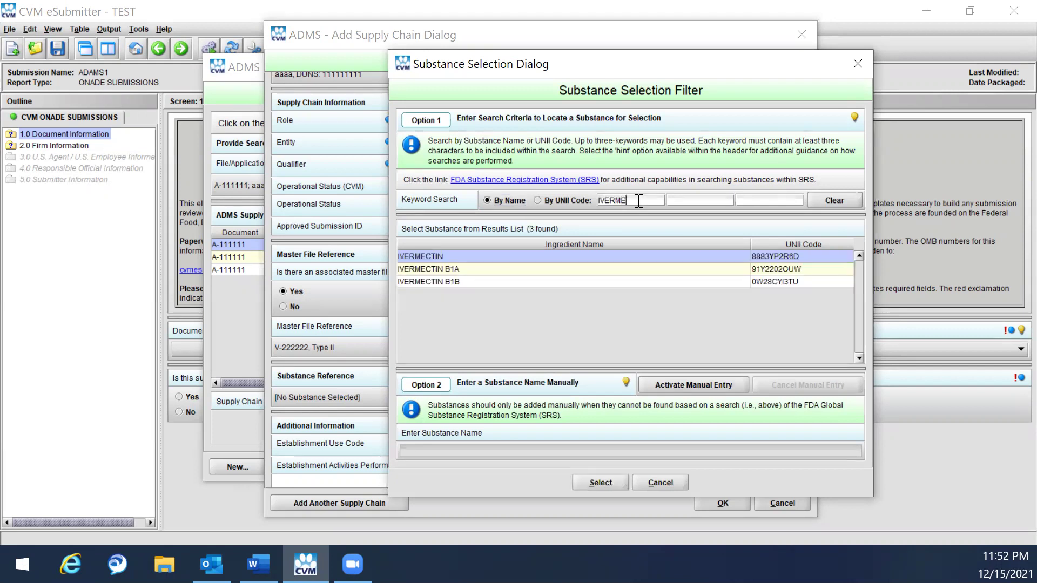
{"action": "type", "text": "CTIN"}
{"action": "left_click", "coordinate": [600, 482]}
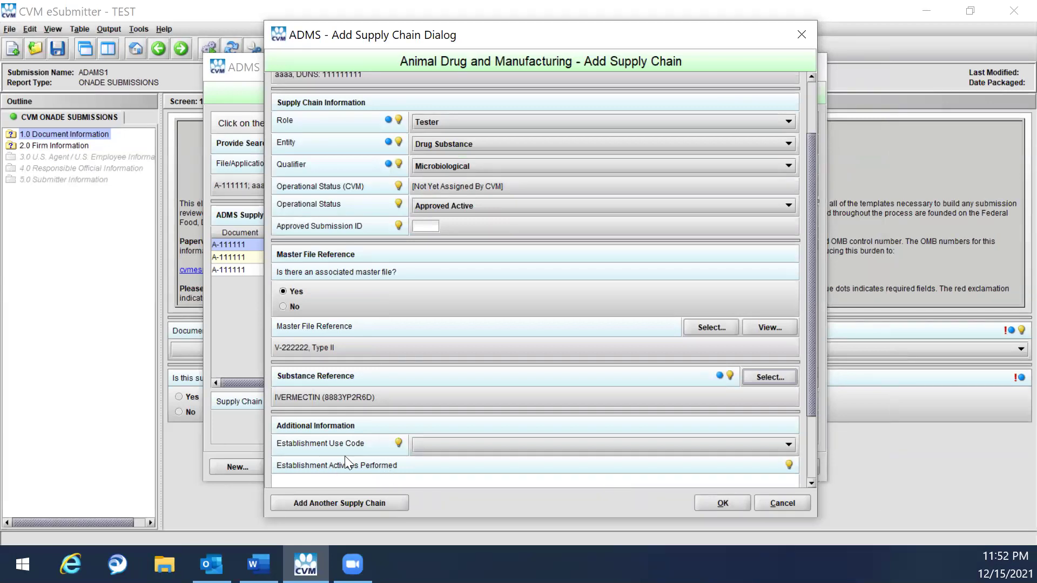
Step: Leave the additional information and role comments blank and save the new supply chain record
{"action": "scroll", "coordinate": [345, 456], "scroll_direction": "down", "scroll_amount": 2}
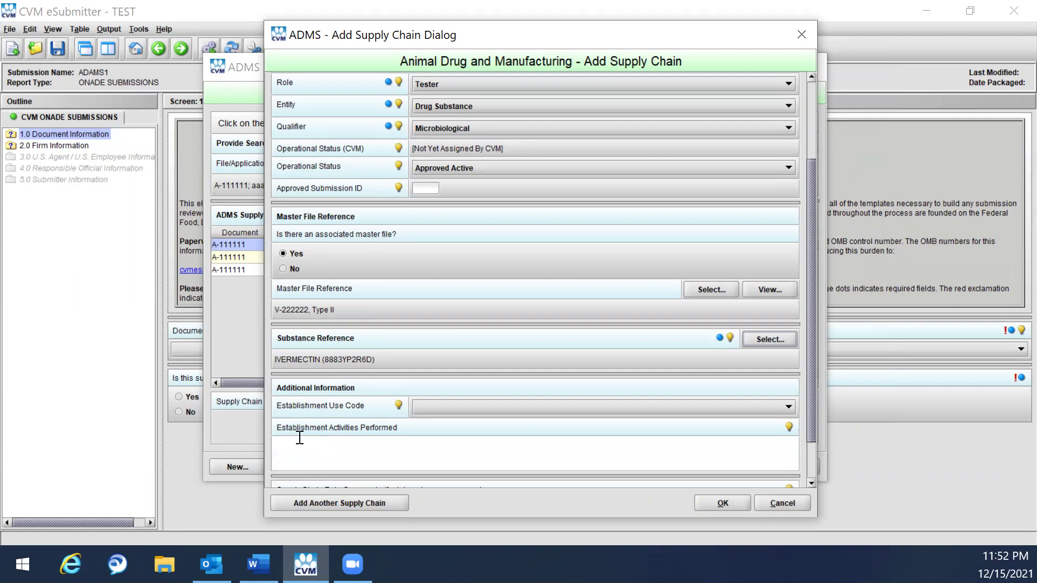
{"action": "left_click_drag", "start_coordinate": [807, 402], "coordinate": [803, 447]}
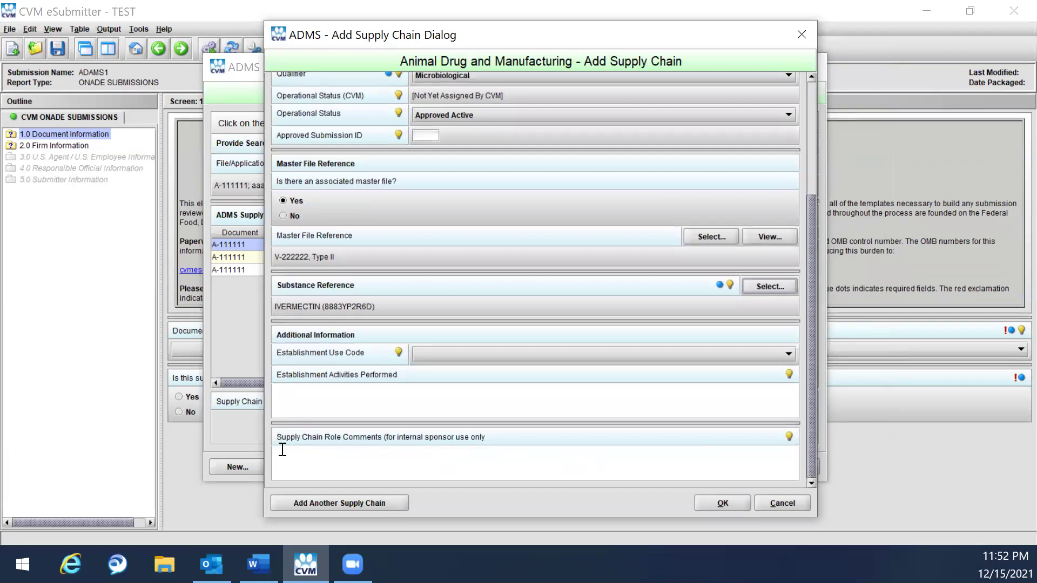
{"action": "left_click", "coordinate": [723, 503]}
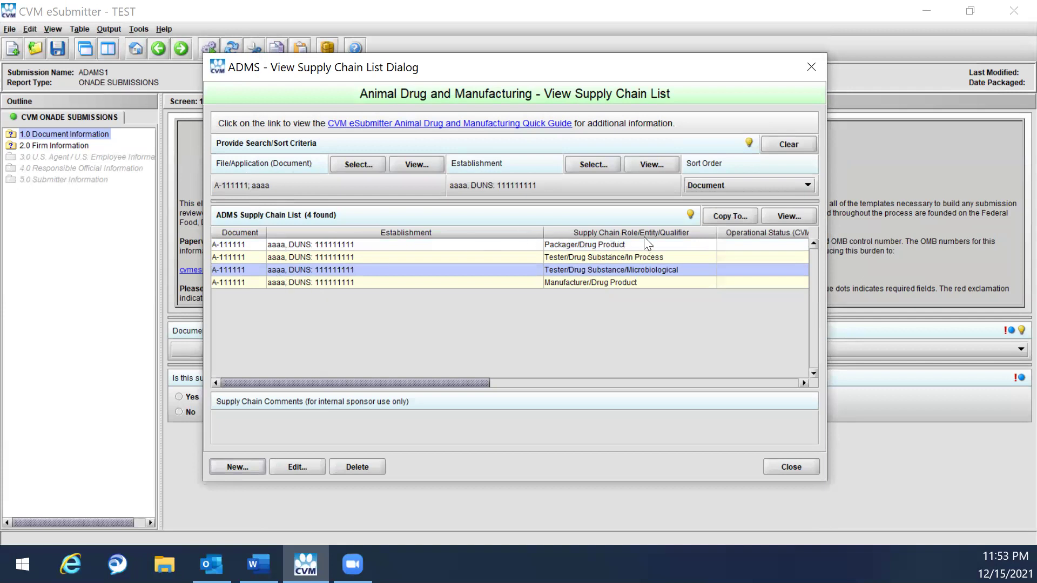
Step: Check the remaining columns of the supply chain list and sort the list by Establishment
{"action": "left_click_drag", "start_coordinate": [462, 383], "coordinate": [628, 389]}
{"action": "left_click_drag", "start_coordinate": [655, 383], "coordinate": [777, 381]}
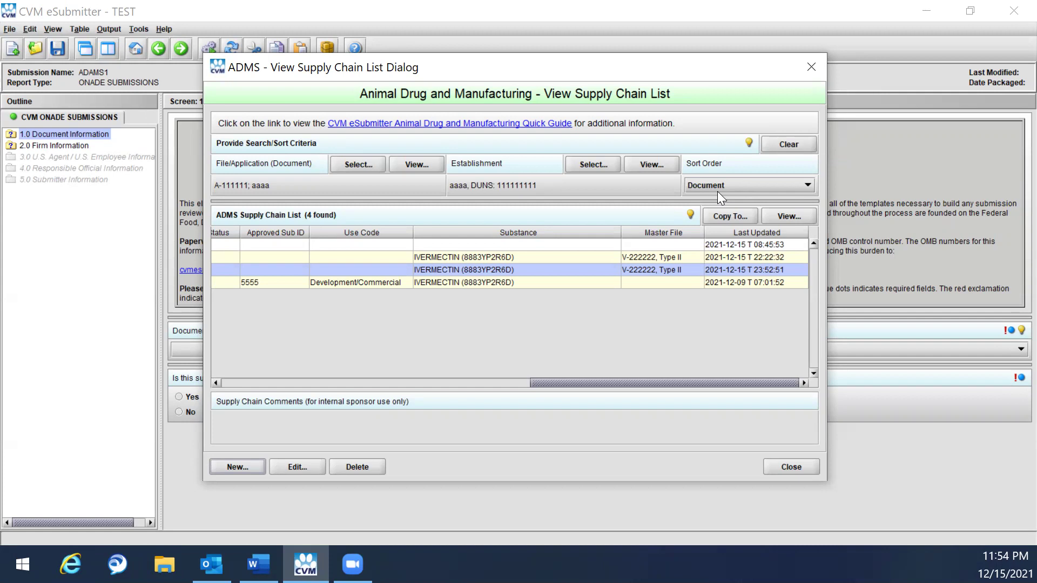
{"action": "left_click", "coordinate": [698, 184]}
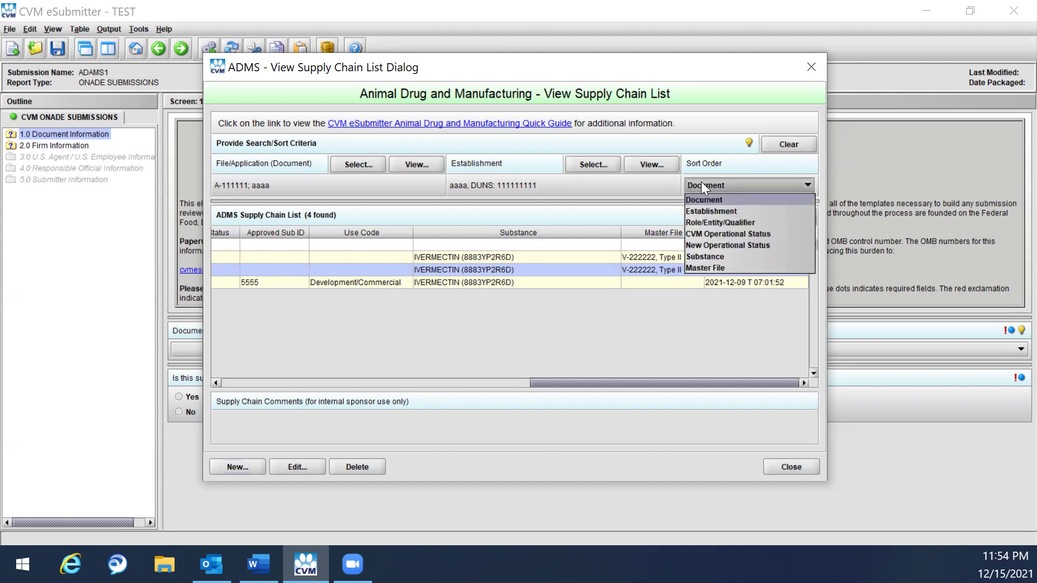
{"action": "left_click", "coordinate": [696, 186]}
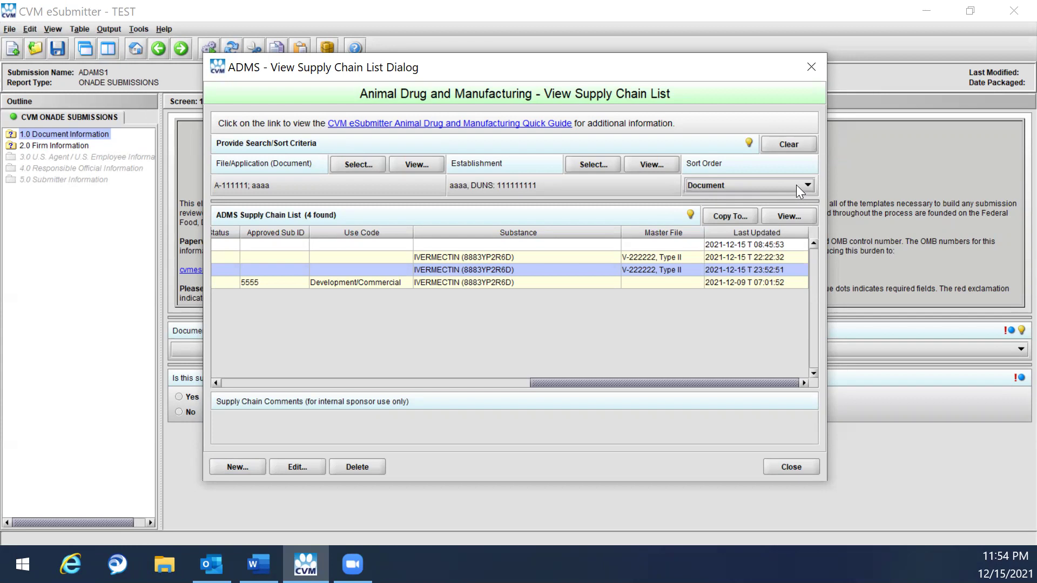
{"action": "left_click", "coordinate": [347, 165]}
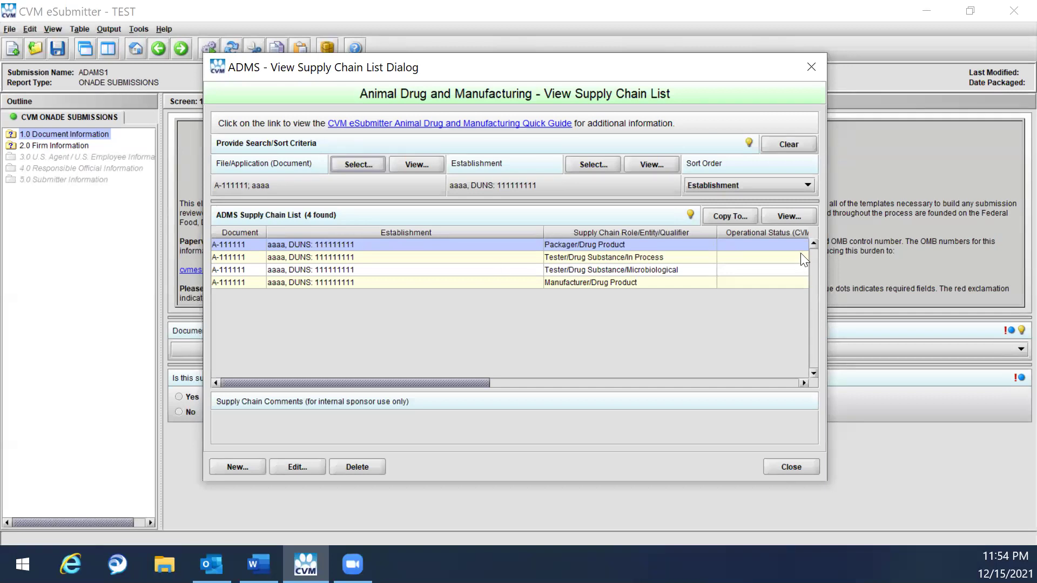
{"action": "left_click", "coordinate": [767, 185]}
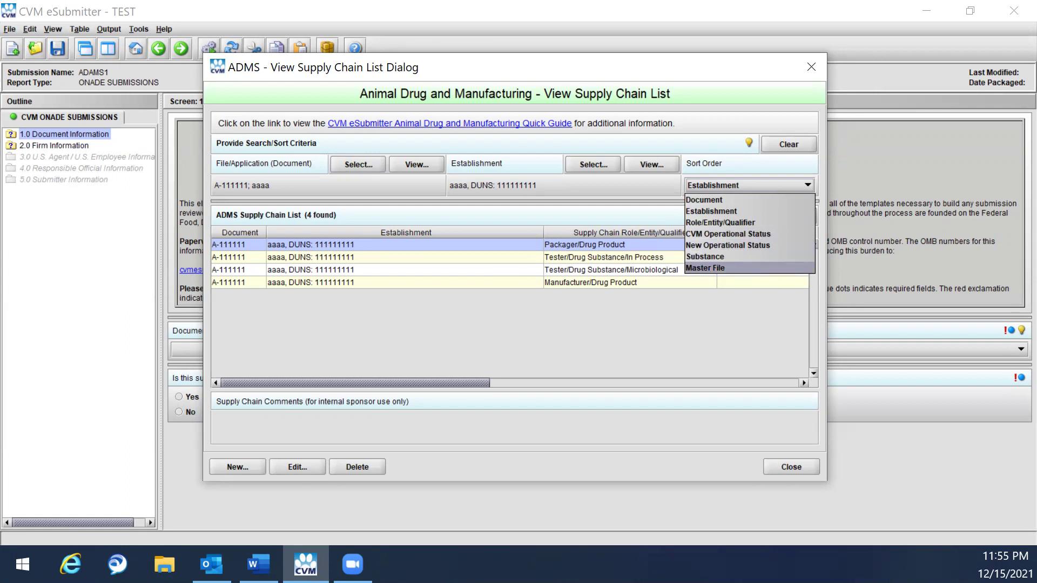
{"action": "key", "text": "alt+Tab"}
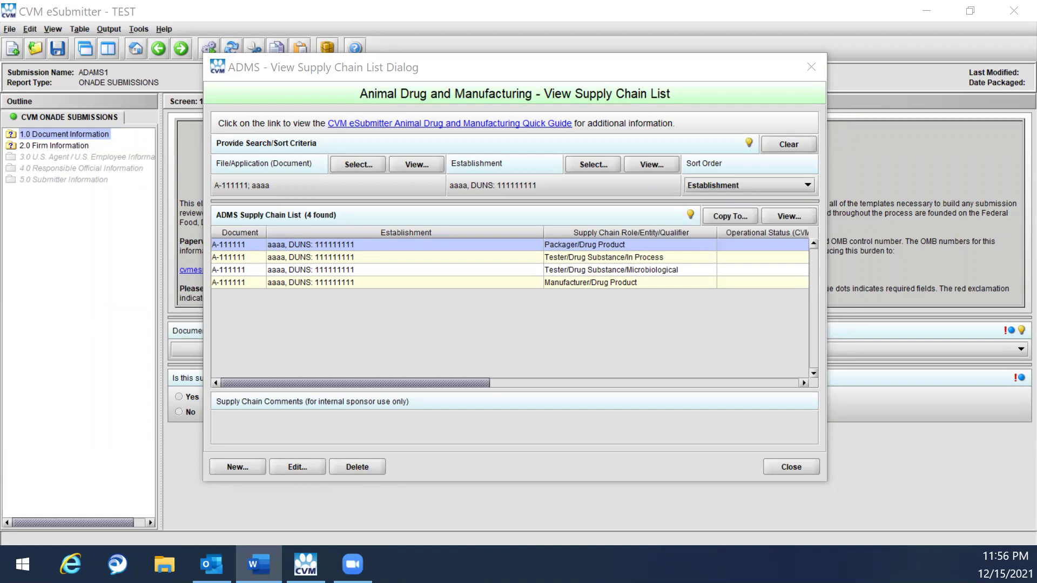
Step: View the ADMS report for only the selected Packager/Drug Product supply chain and dismiss the browser's blocked-content notice
{"action": "left_click", "coordinate": [787, 217]}
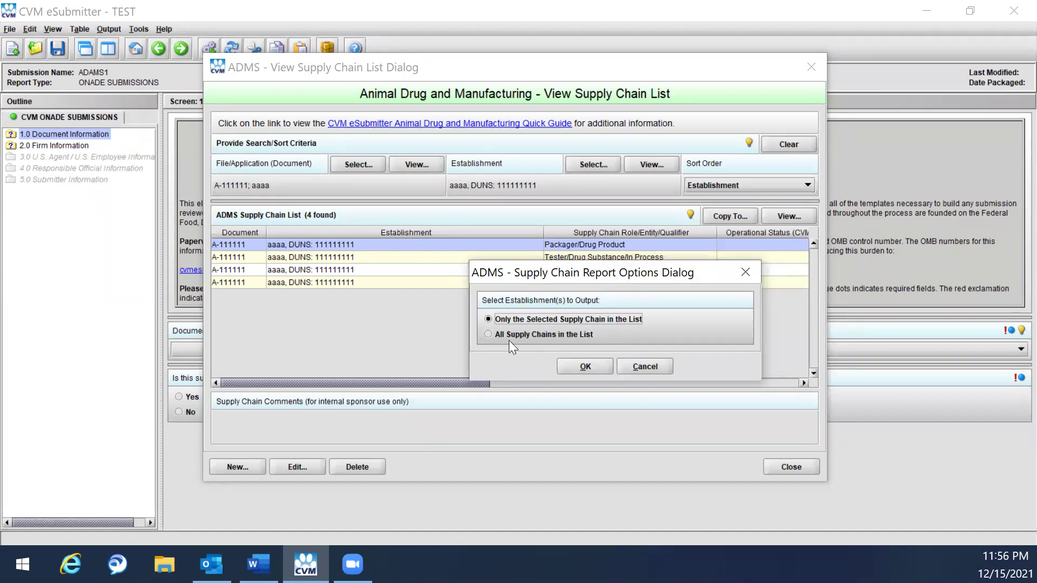
{"action": "left_click", "coordinate": [593, 367]}
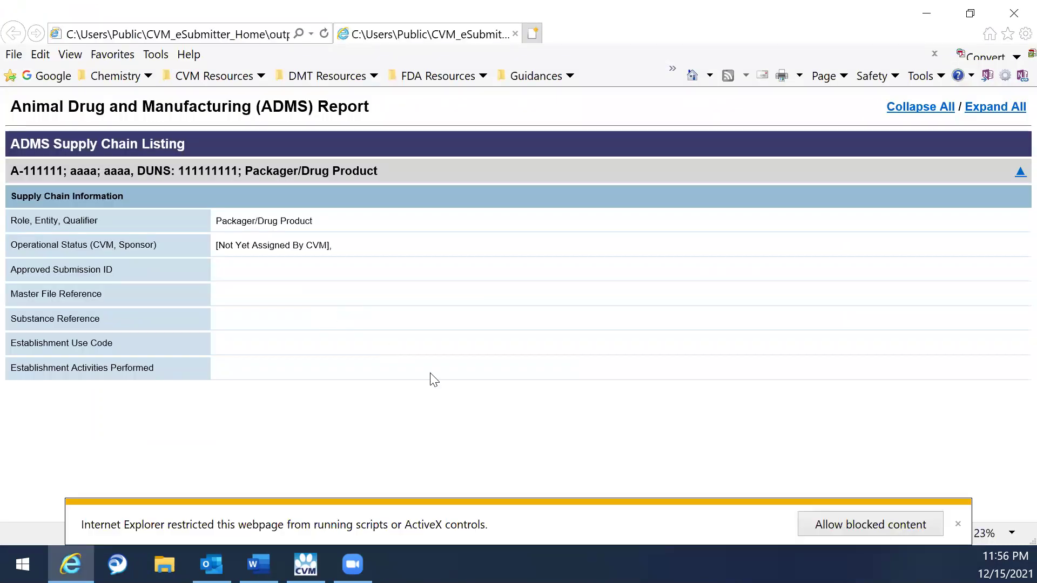
{"action": "left_click", "coordinate": [958, 523]}
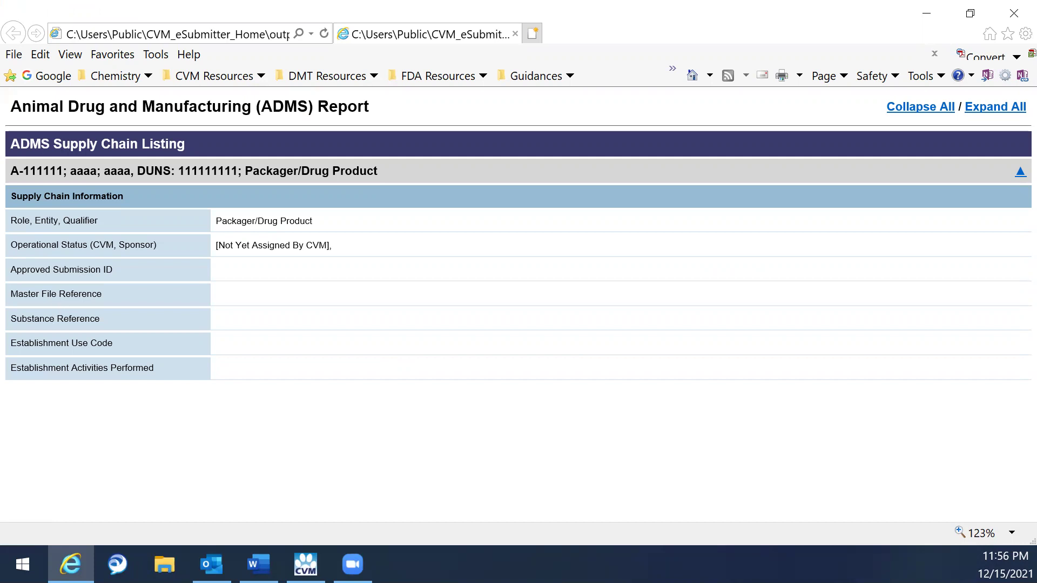
{"action": "key", "text": "alt+Tab"}
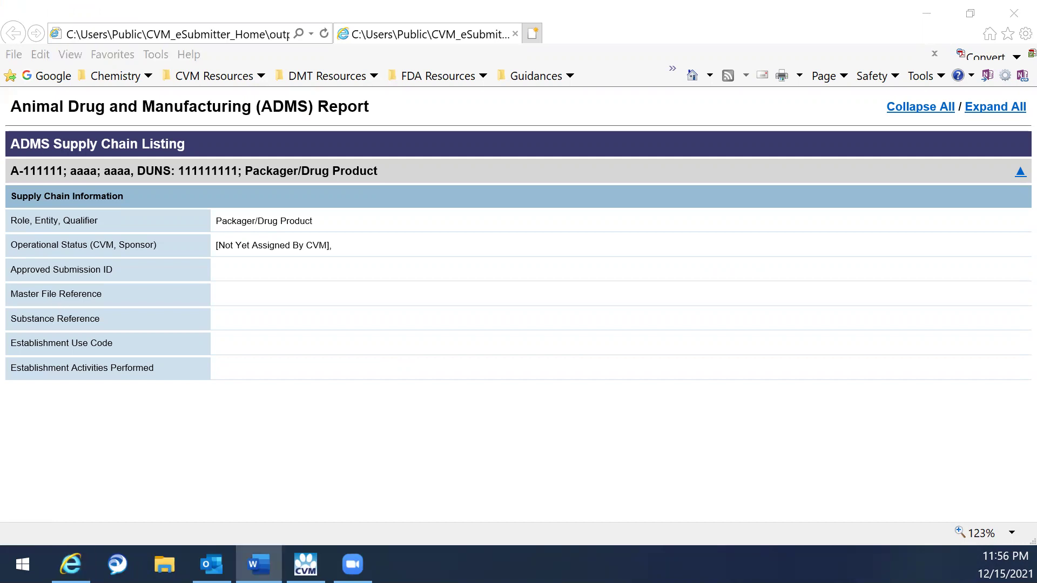